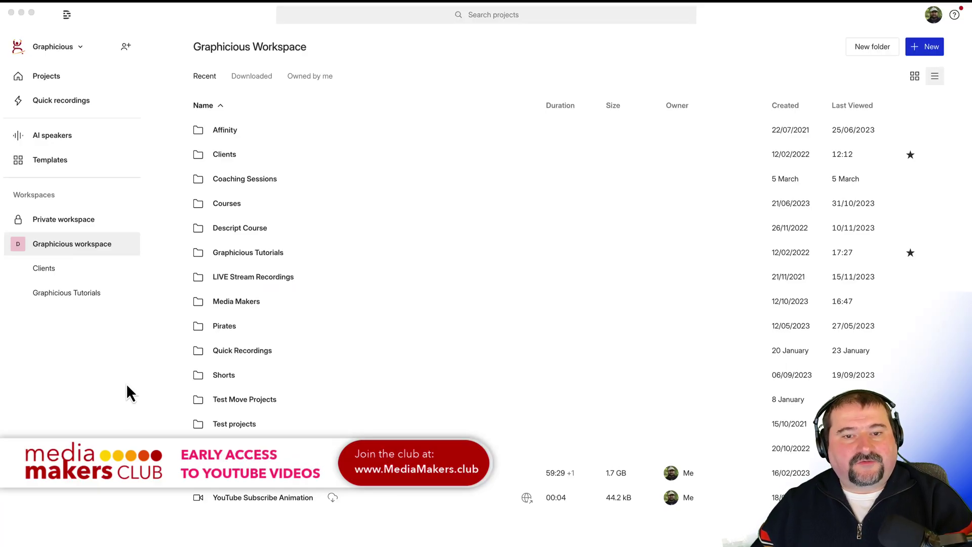
# - Create a new AI speaker named with the owner's first name followed by "version 2"
pyautogui.click(51, 77)
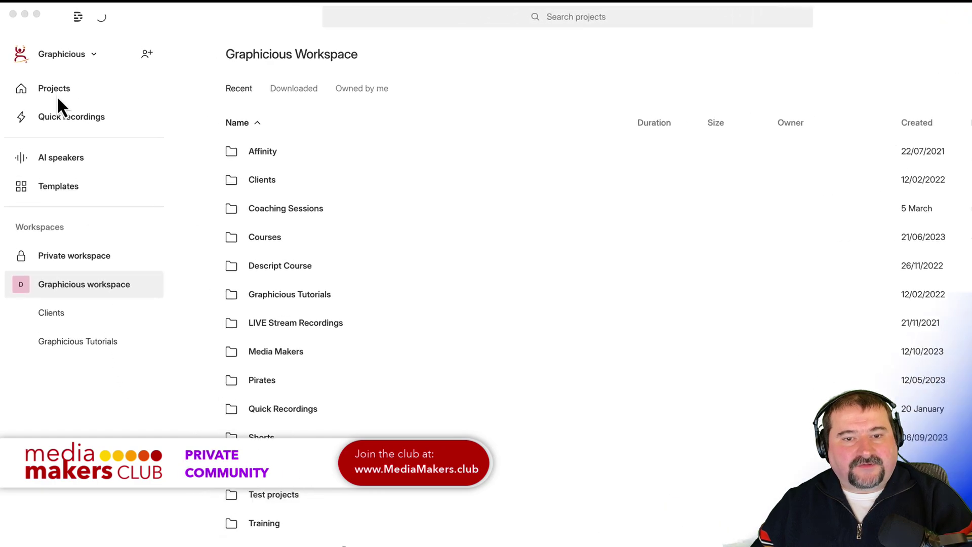
pyautogui.click(71, 122)
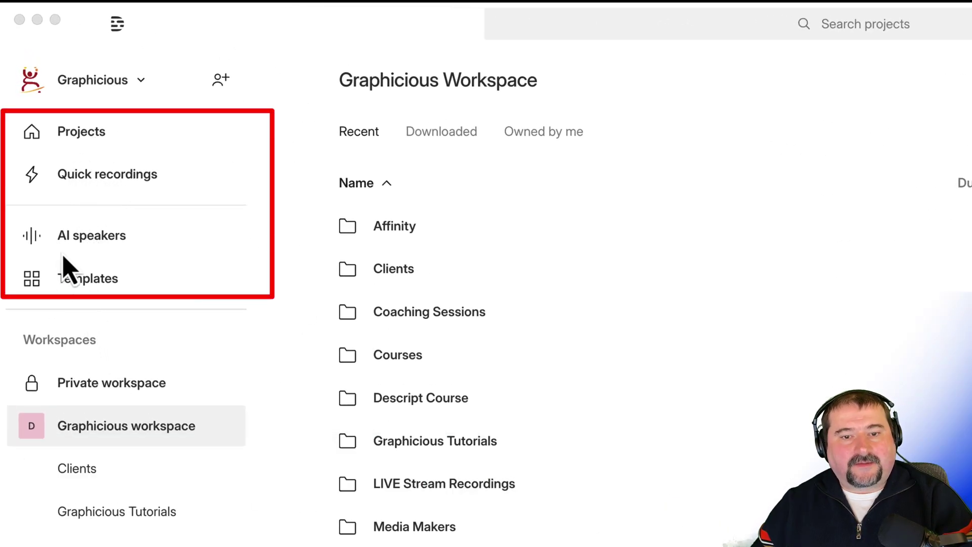
pyautogui.click(100, 243)
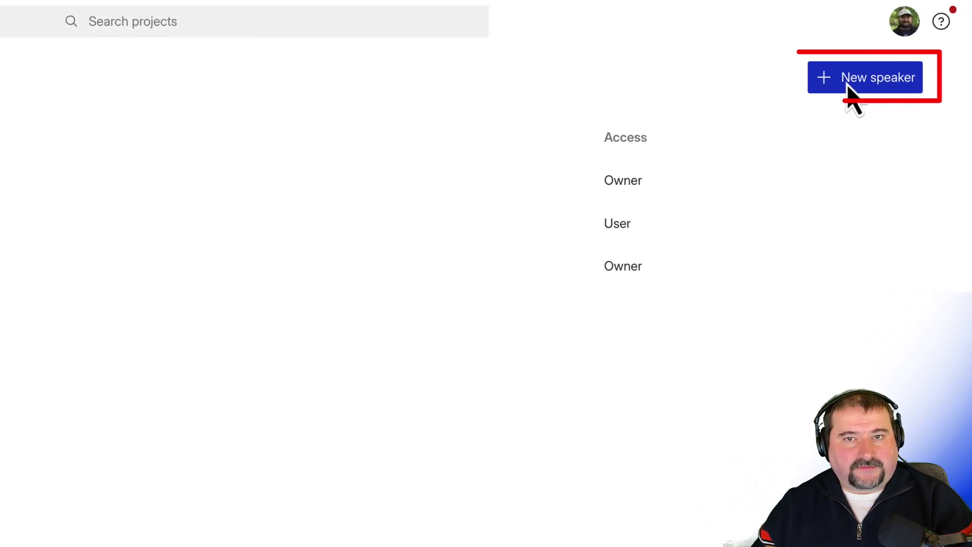
pyautogui.click(846, 96)
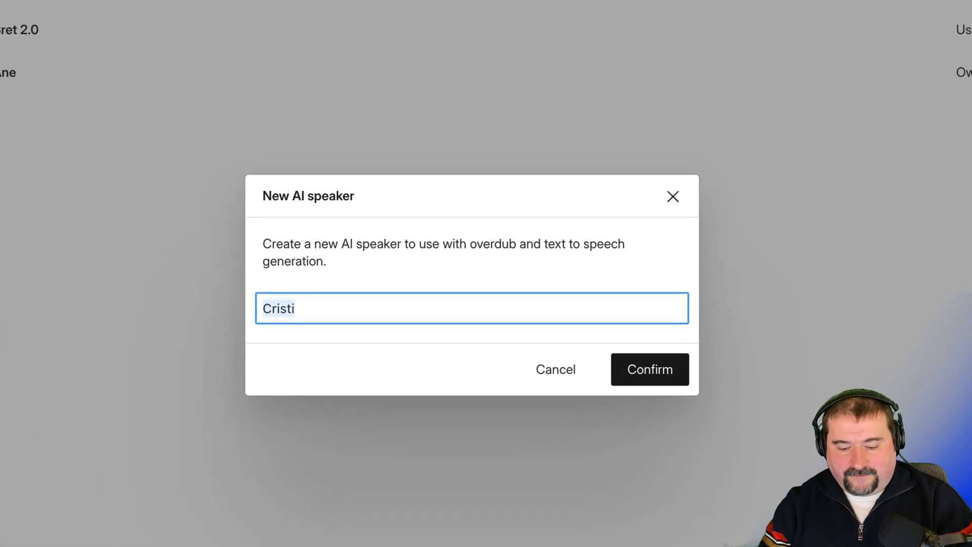
pyautogui.write('Cristi v')
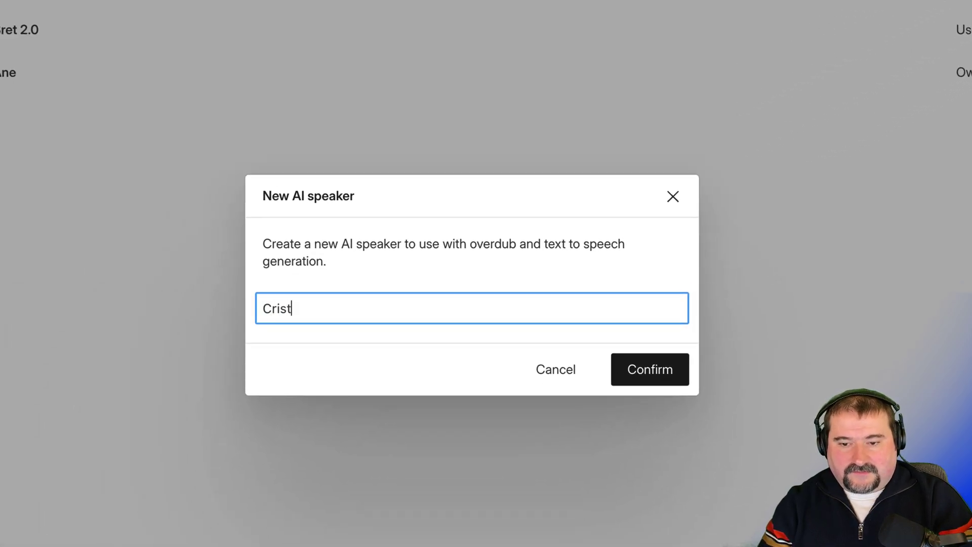
pyautogui.write('ersion 2')
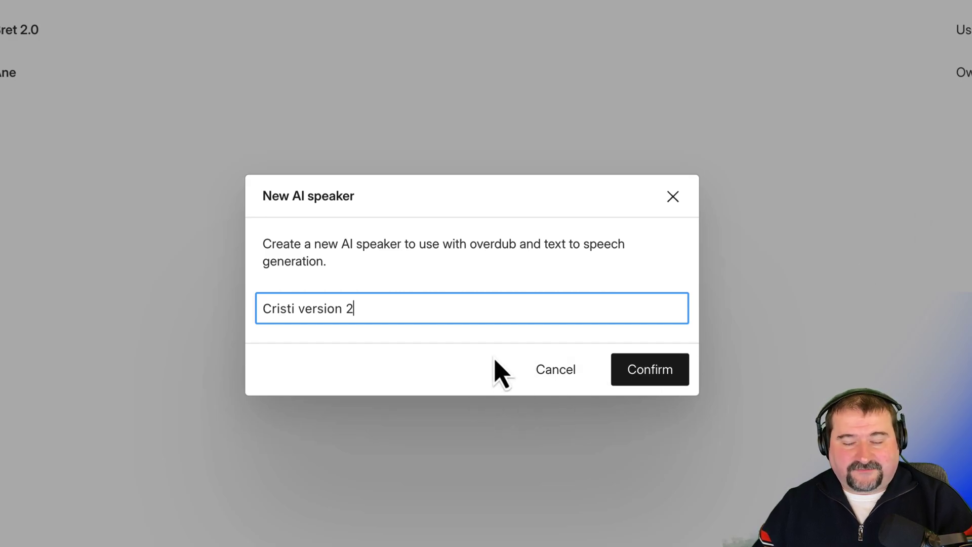
pyautogui.click(662, 380)
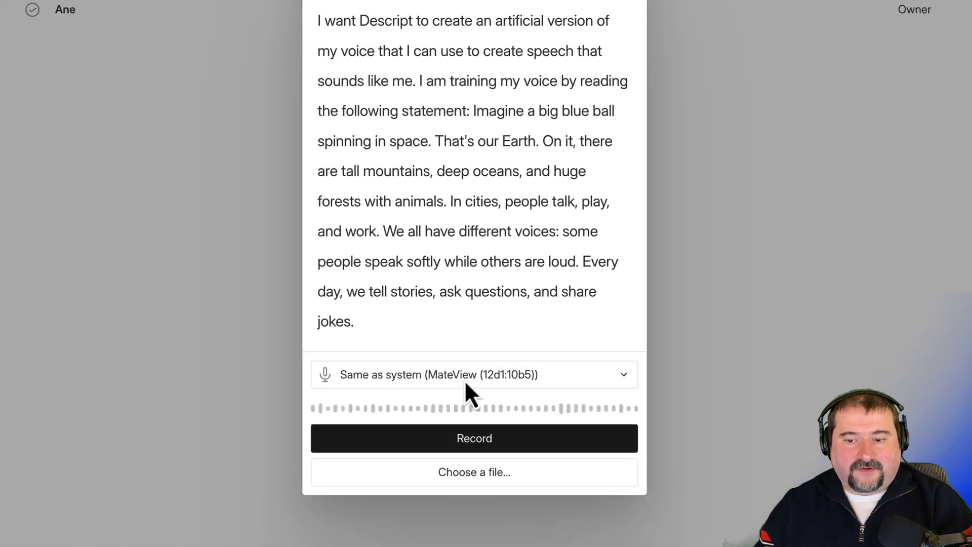
# - Record the voice training statement with the Shure MV7 (14ed:1012) microphone and submit it to authorize the new speaker
pyautogui.click(468, 142)
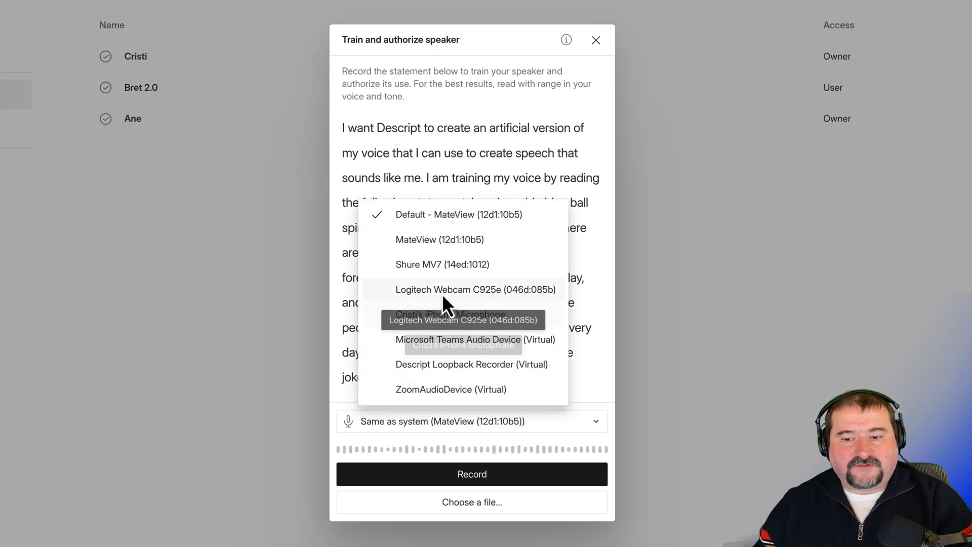
pyautogui.click(427, 268)
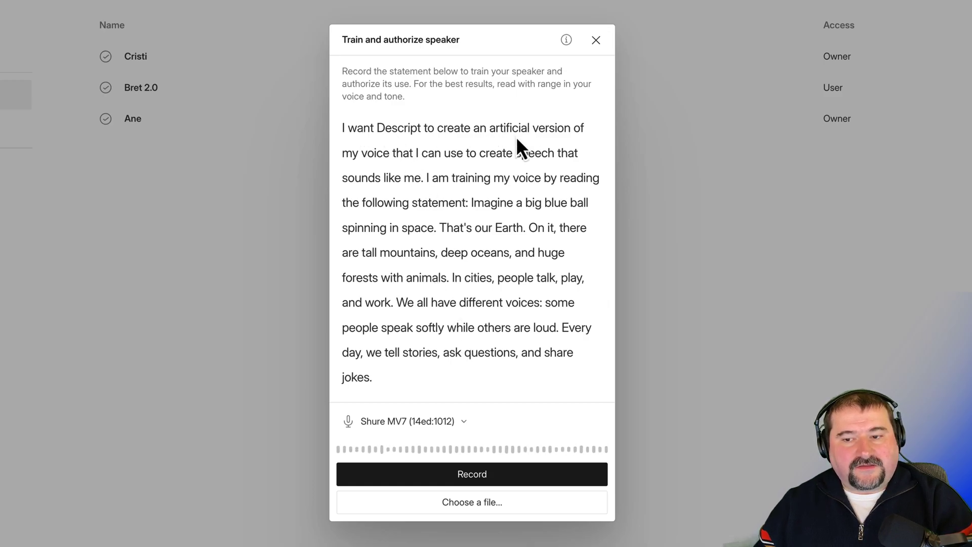
pyautogui.click(474, 472)
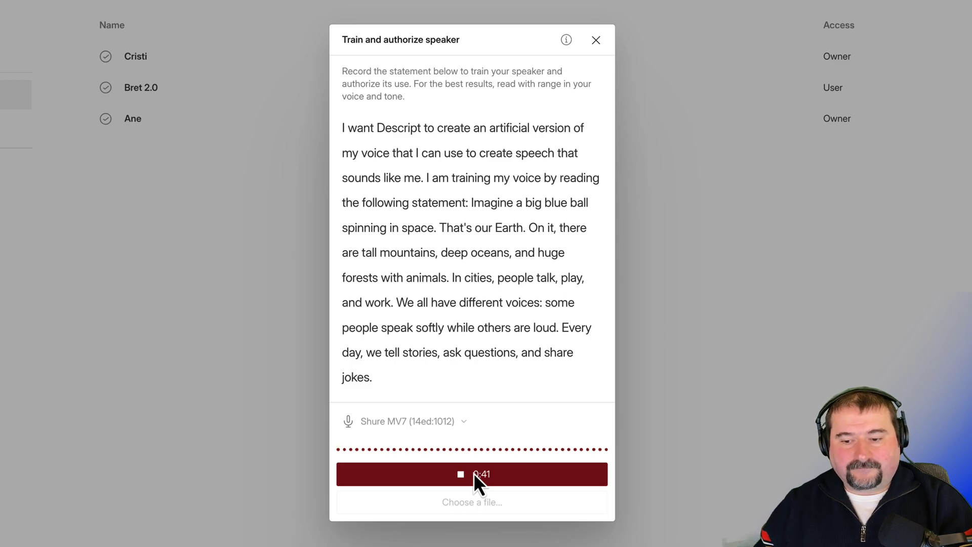
pyautogui.click(475, 474)
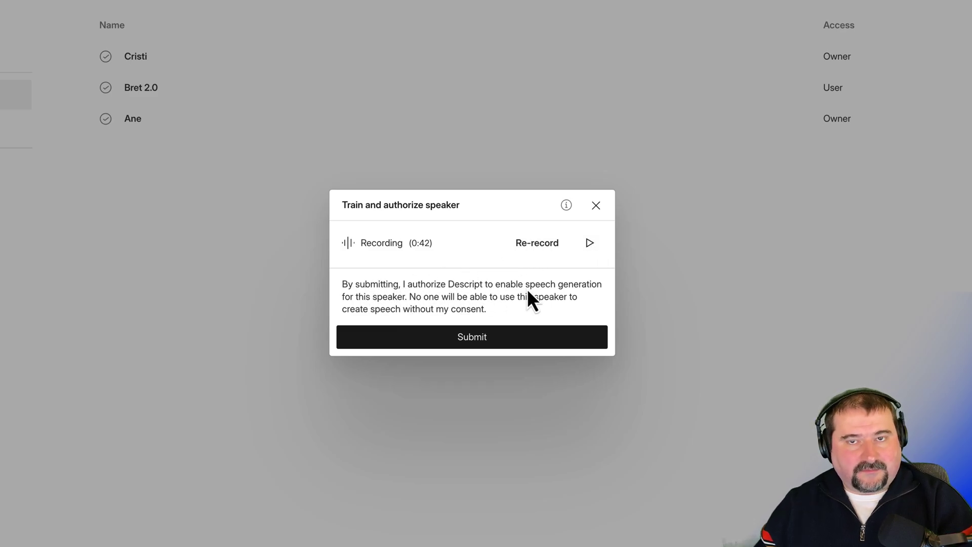
pyautogui.click(474, 338)
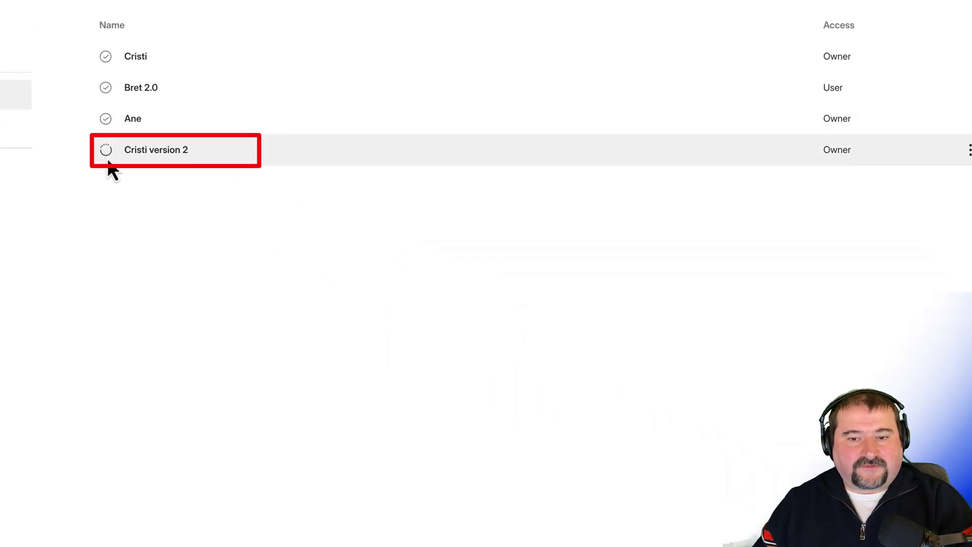
# - Examine the newly trained speaker's status and its share, rename and delete options
pyautogui.moveTo(108, 154)
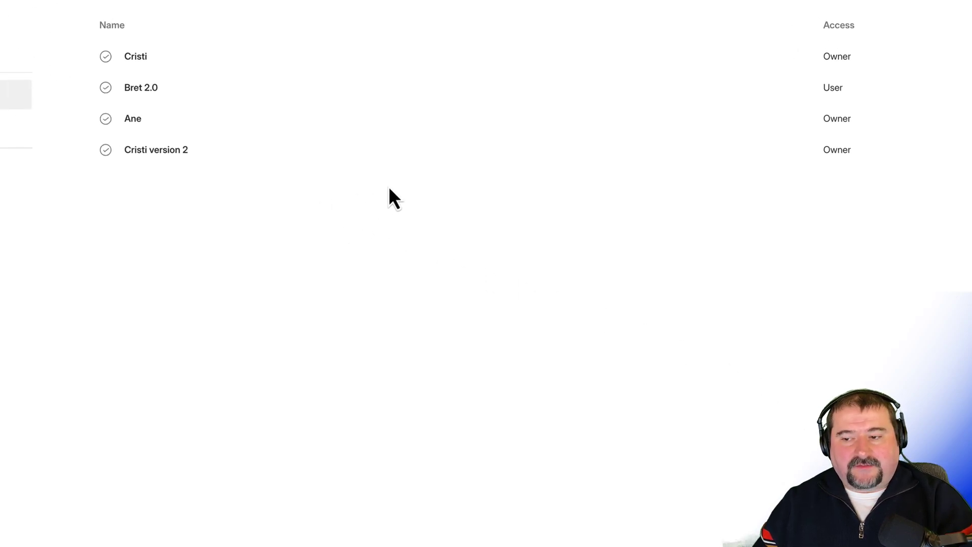
pyautogui.click(970, 150)
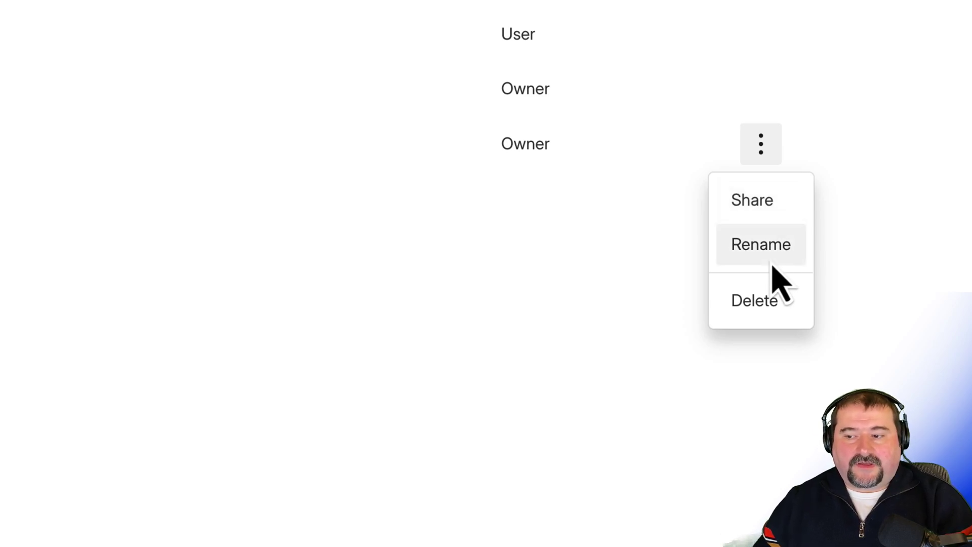
pyautogui.click(699, 287)
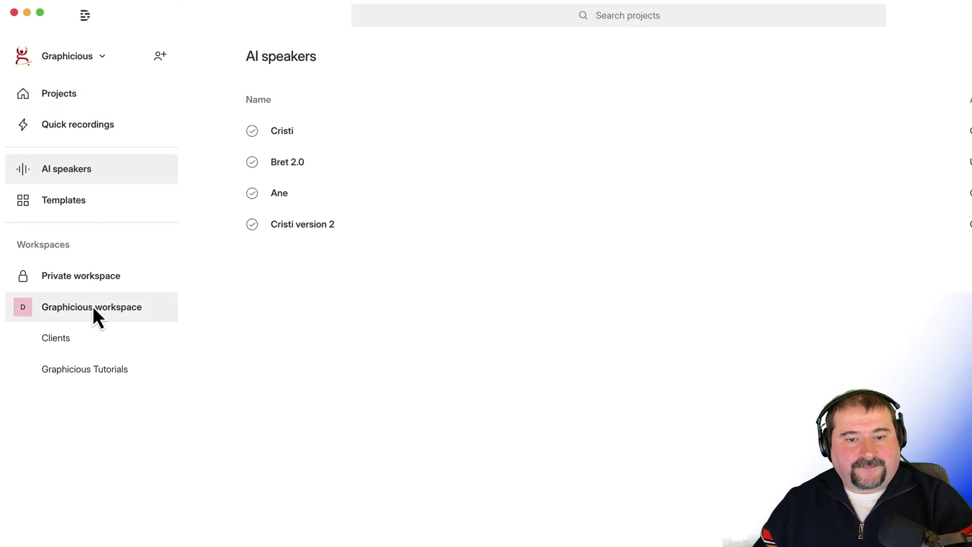
# - Create a new project in the Graphicious workspace, titled with the owner's first name followed by "AI Voice Test (version 2)"
pyautogui.click(93, 308)
pyautogui.click(867, 106)
pyautogui.click(751, 207)
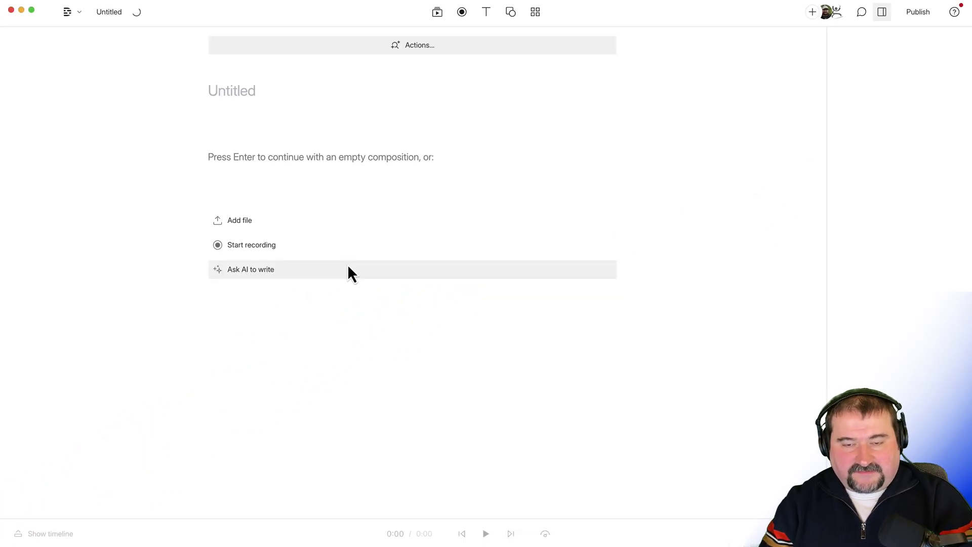
pyautogui.write('Cristi AI')
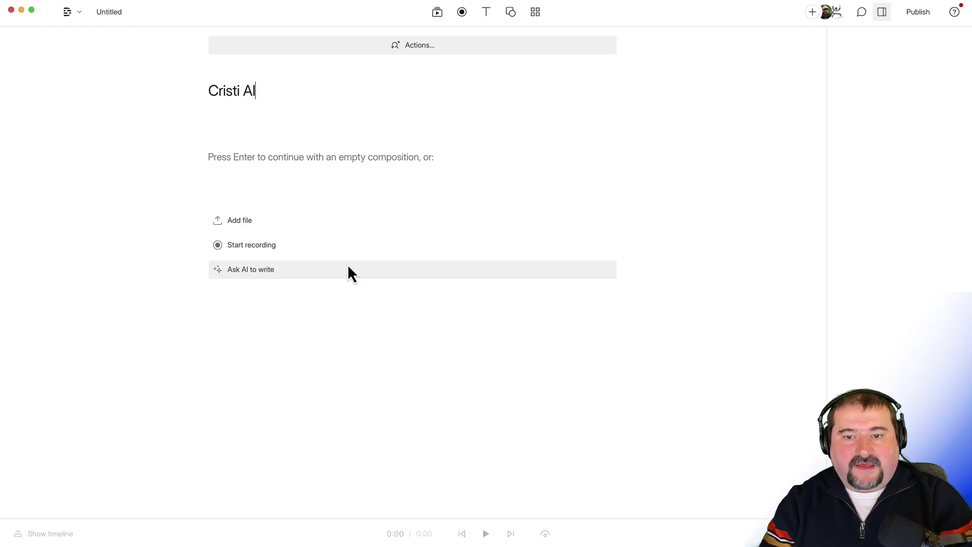
pyautogui.write(' Voice T')
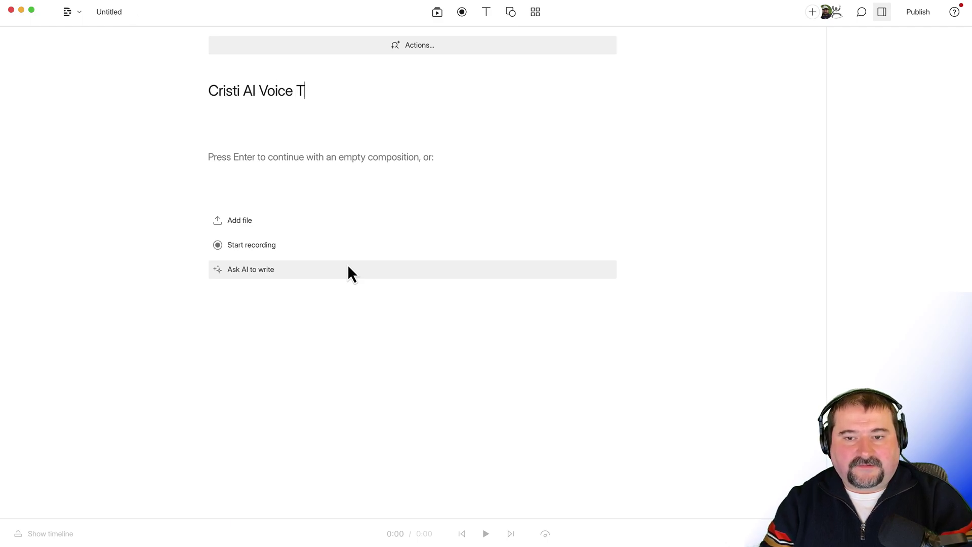
pyautogui.write('est (version 2)')
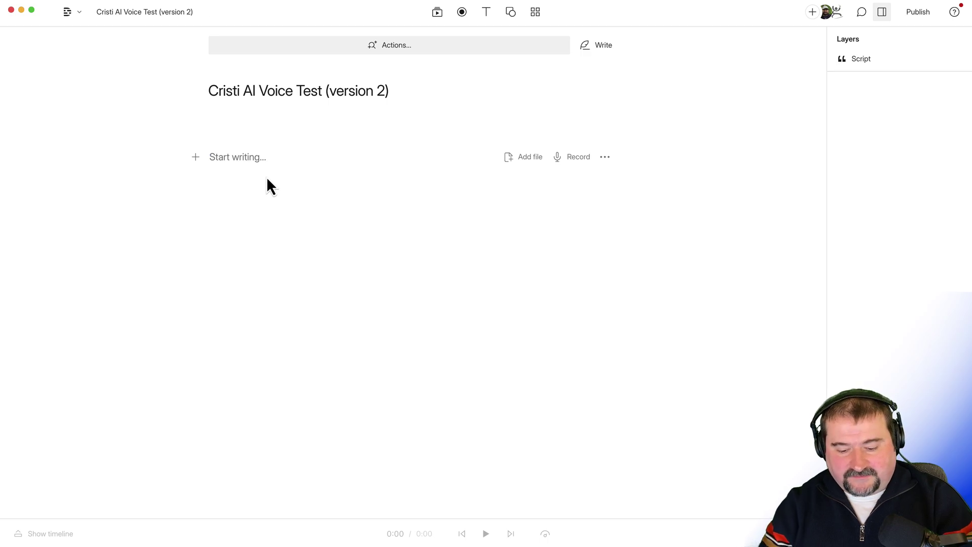
# - Write "This is my new voice, and this audio is generated with AI." as the script and assign the newly trained AI speaker to it
pyautogui.write('This is my new voice, and this audio is generated with AI.')
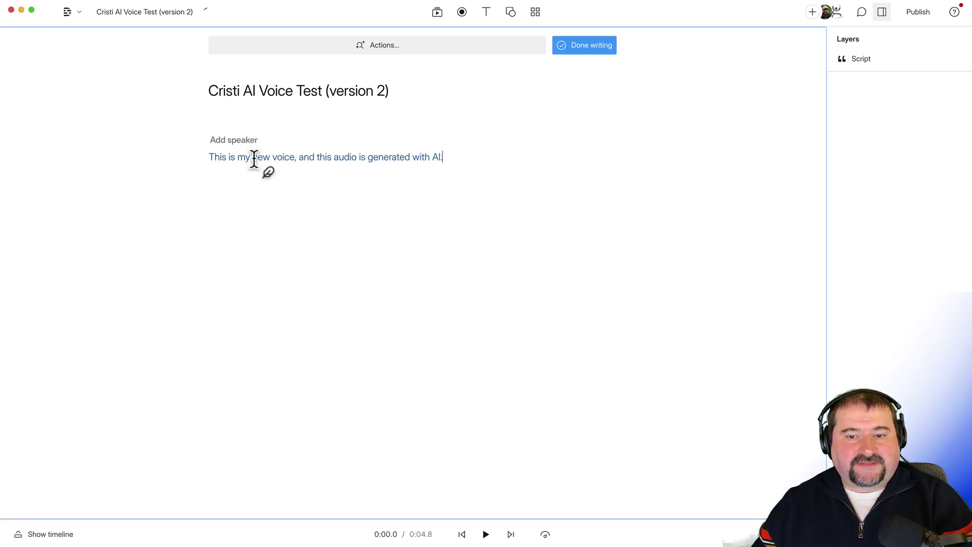
pyautogui.click(591, 46)
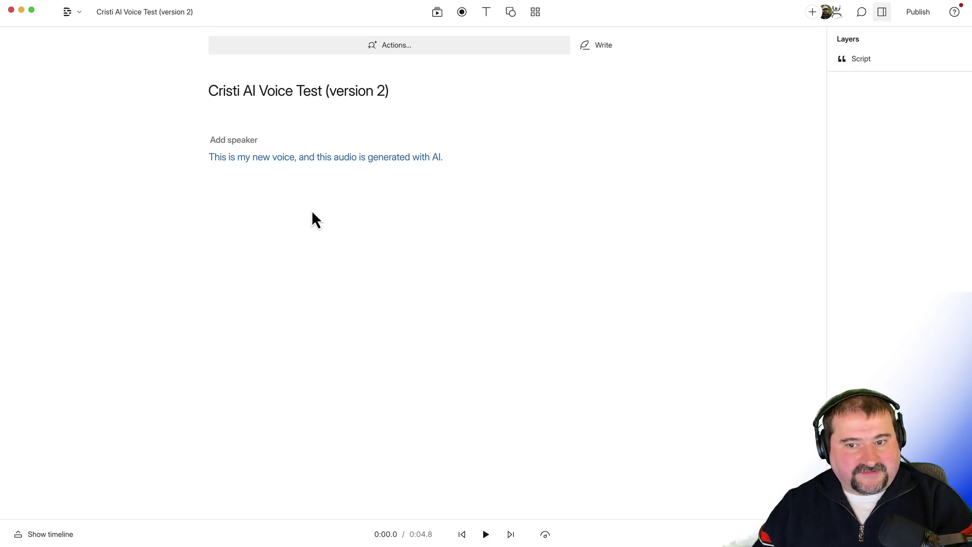
pyautogui.click(234, 142)
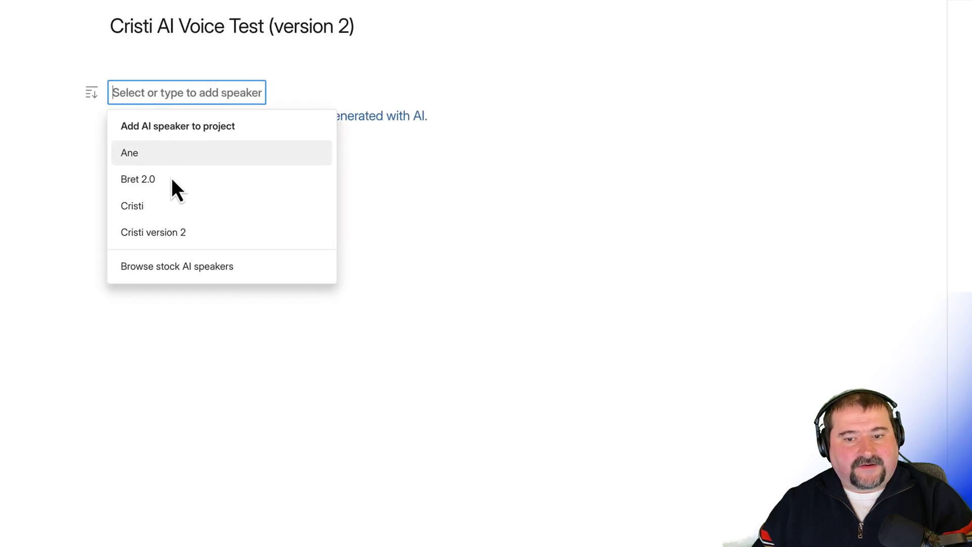
pyautogui.click(164, 236)
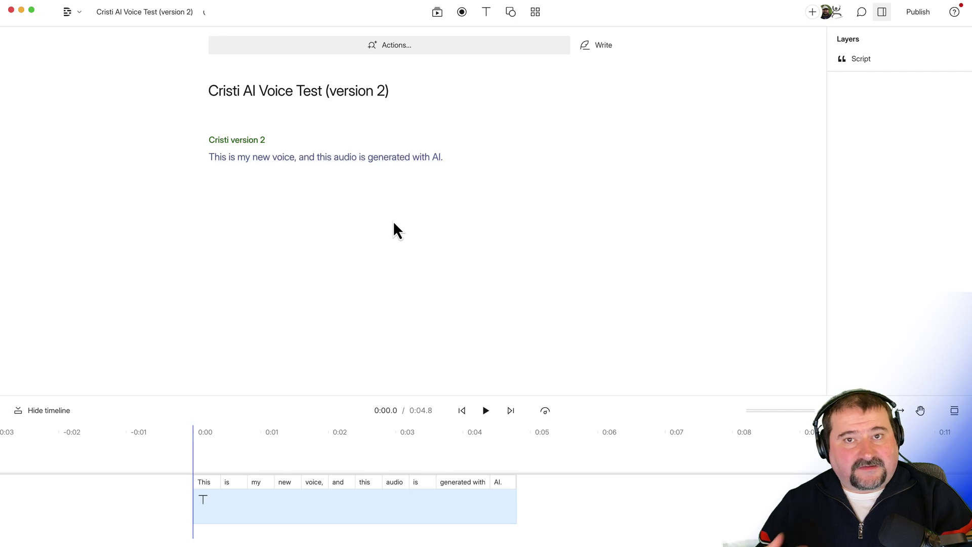
# - Enlarge the timeline area and play back the speech generated for the first sentence
pyautogui.moveTo(430, 157); pyautogui.dragTo(329, 158)
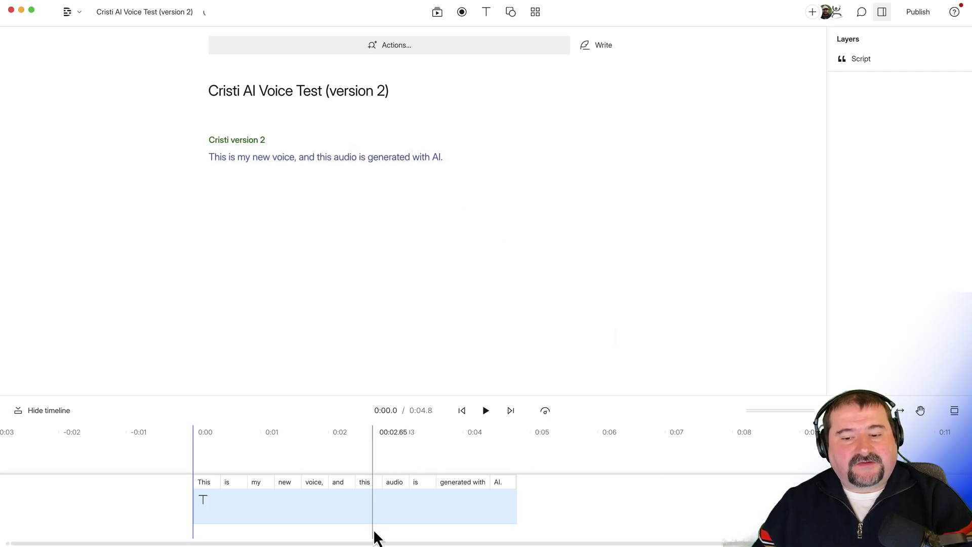
pyautogui.moveTo(399, 396); pyautogui.dragTo(403, 329)
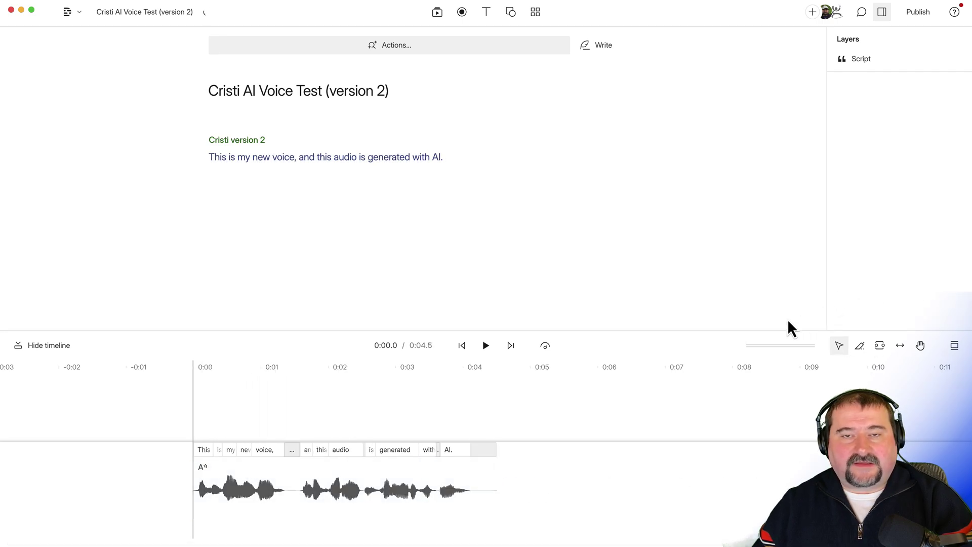
pyautogui.click(485, 346)
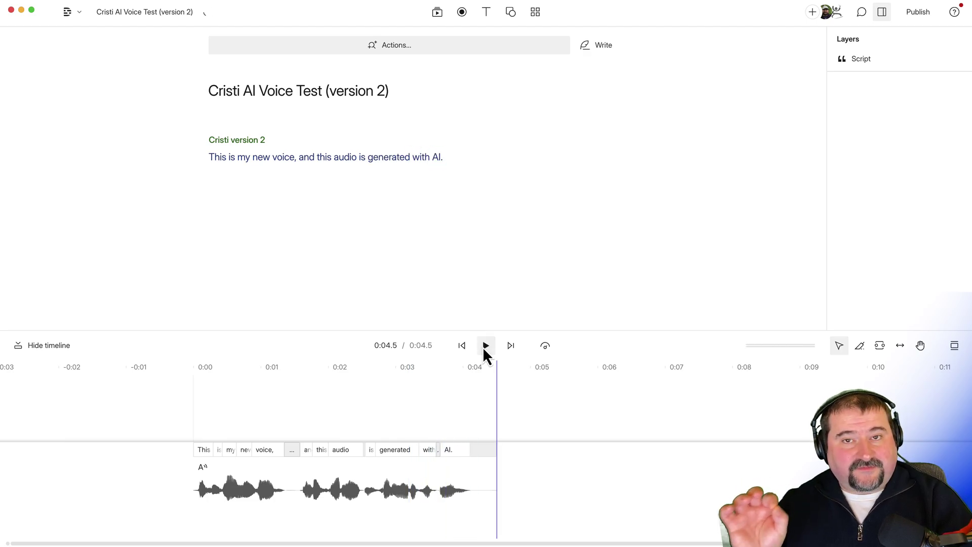
# - Add a second paragraph reading "This is the second sentence in my composition, also generated with AI." and generate its speech
pyautogui.click(463, 154)
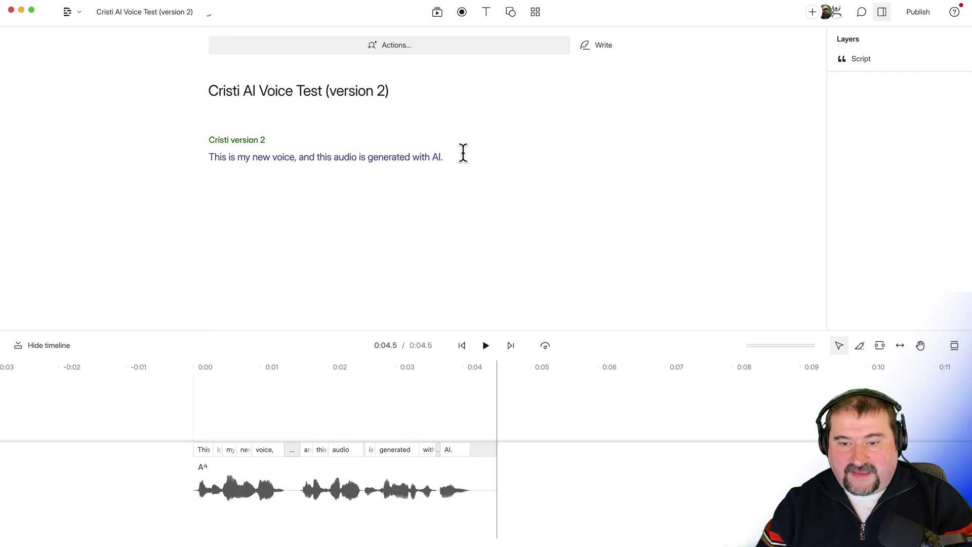
pyautogui.press('Return')
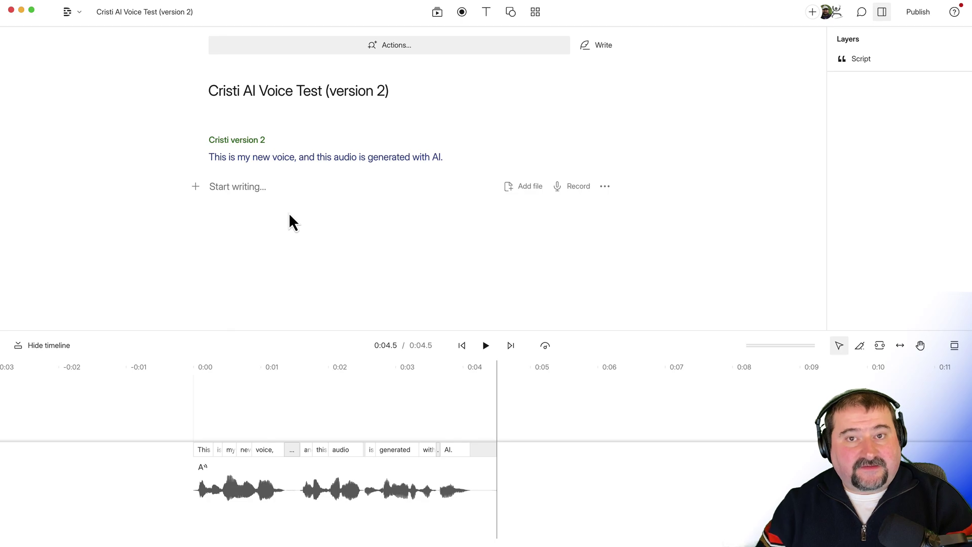
pyautogui.write('This is the second sentence in my composition, also generated with AI.')
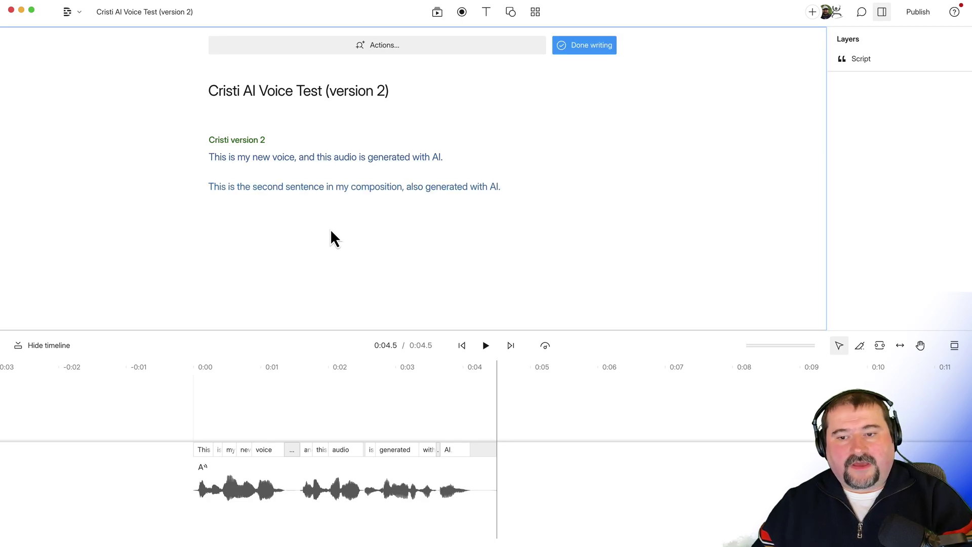
pyautogui.click(600, 49)
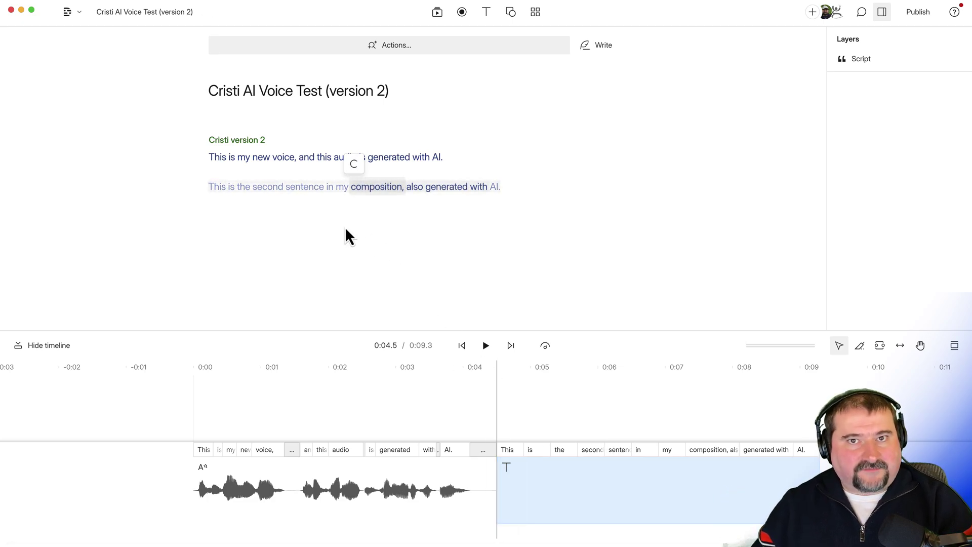
pyautogui.click(534, 191)
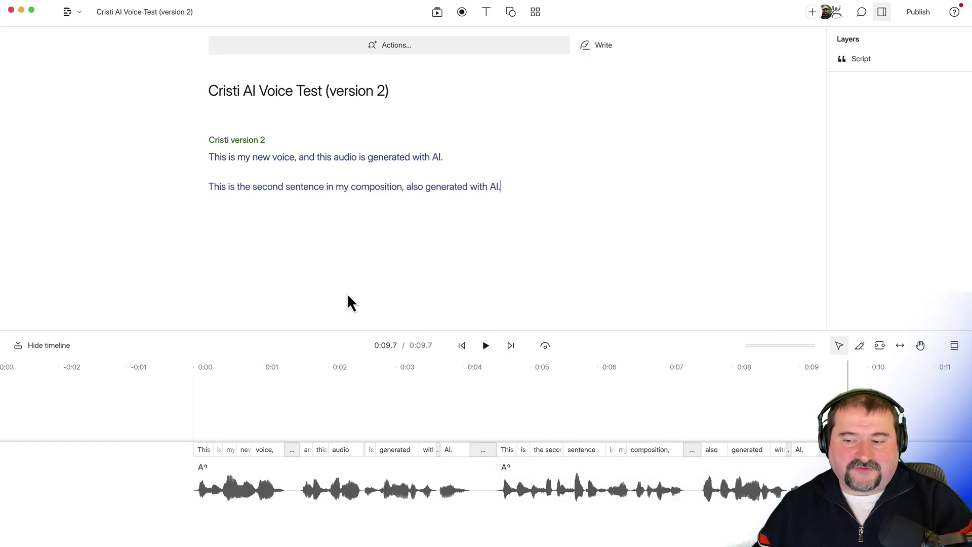
pyautogui.moveTo(525, 513)
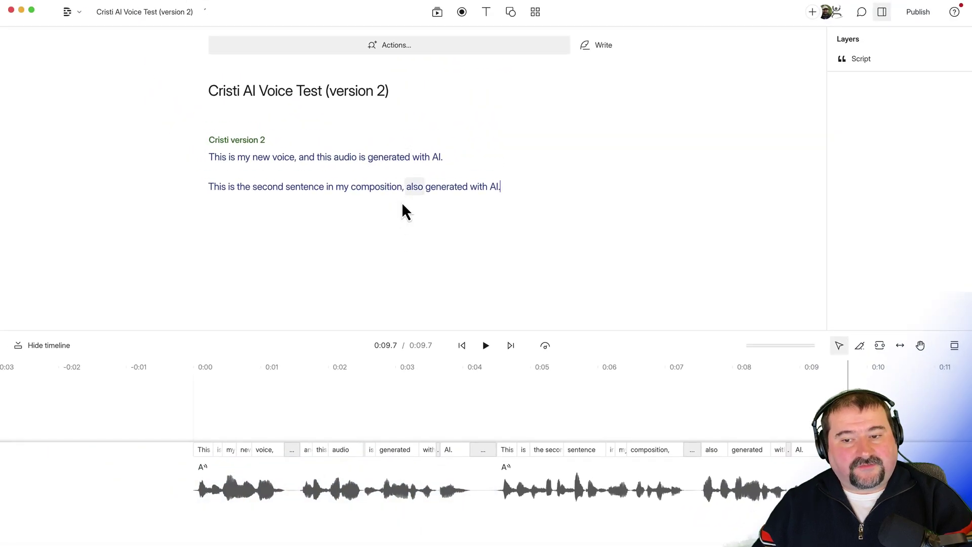
# - Append "This is a second sentence, part of the first paragraph. And a third sentence, with an exclamation mark!" to the first paragraph
pyautogui.click(455, 157)
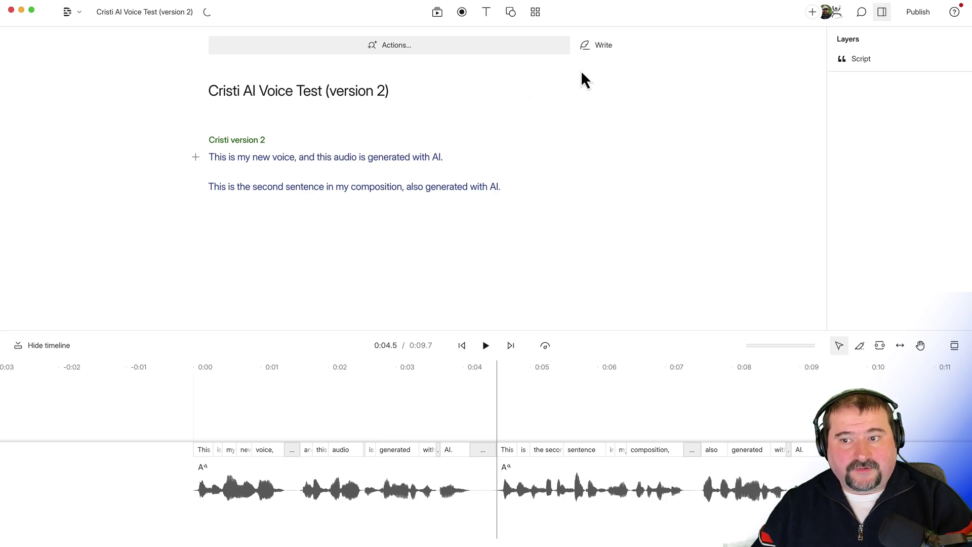
pyautogui.click(611, 47)
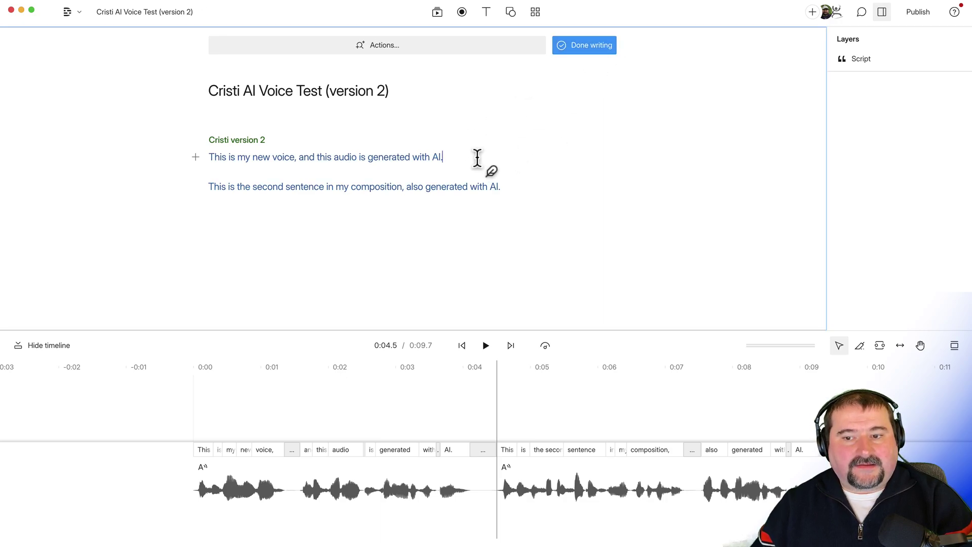
pyautogui.write('This is a second sentence, part of the first paragraph. And a third sentence, with an exclamation mark!')
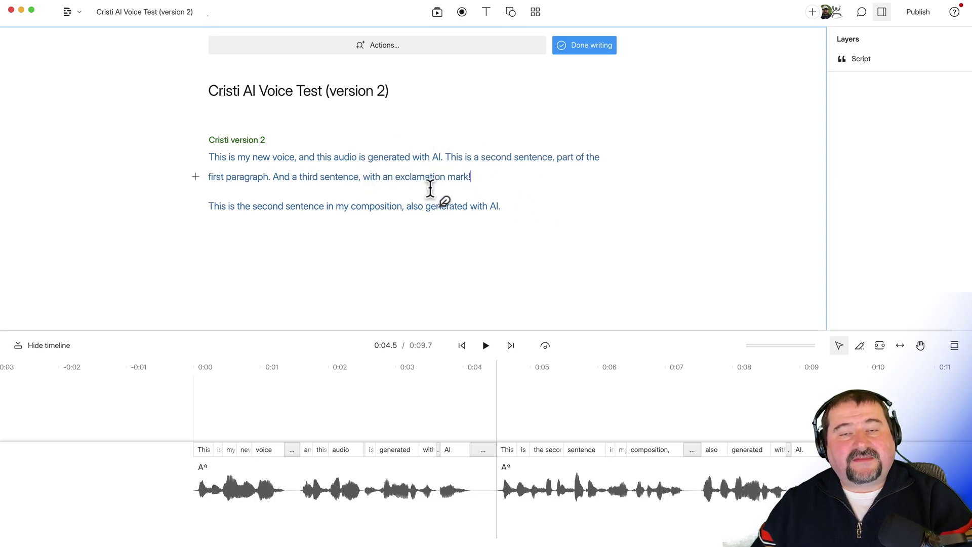
# - Finish writing to generate speech for the extended first paragraph, and play back both paragraphs
pyautogui.click(600, 45)
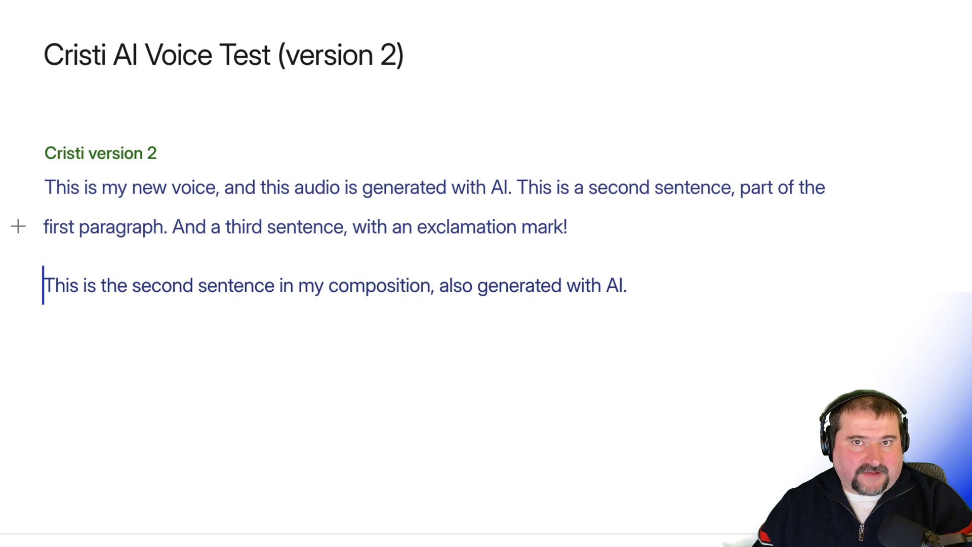
pyautogui.click(192, 409)
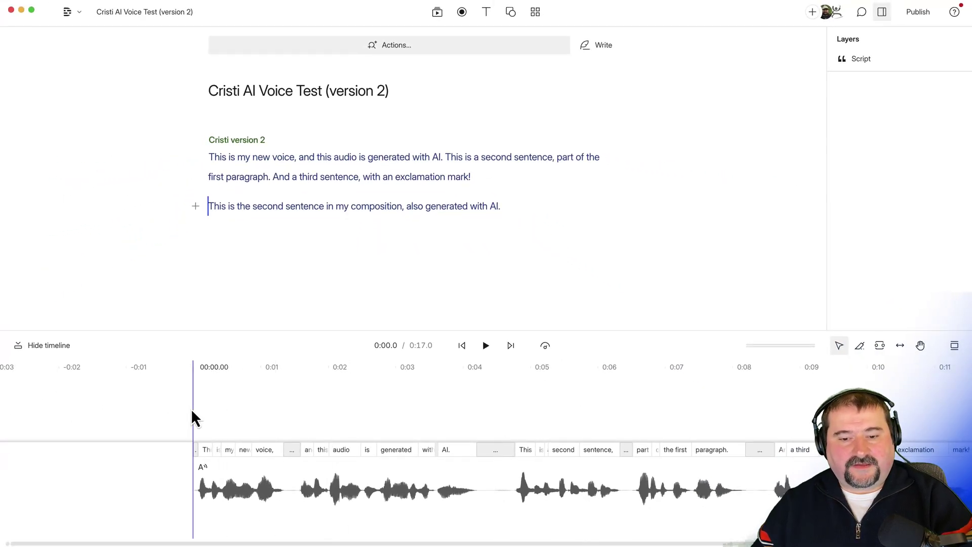
pyautogui.press('space')
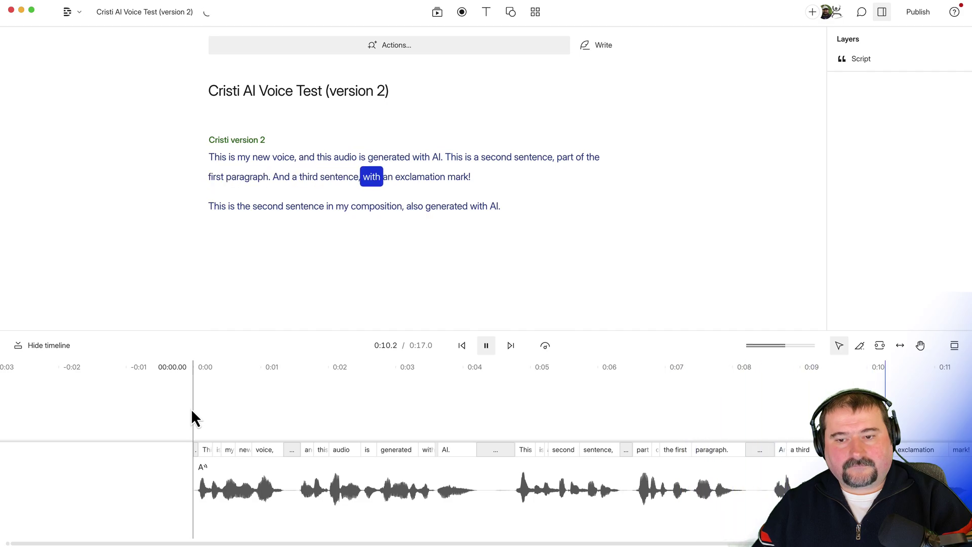
pyautogui.press('space')
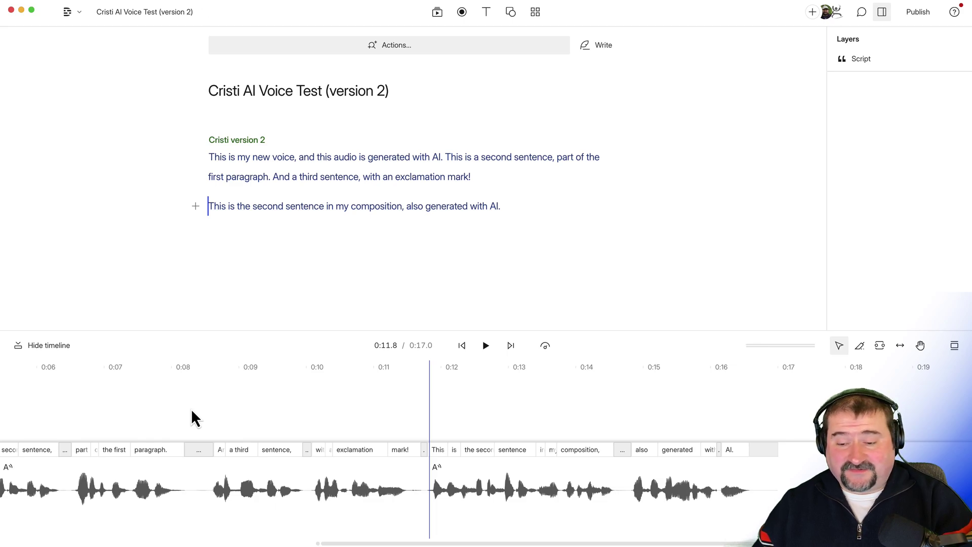
pyautogui.click(418, 421)
pyautogui.press('space')
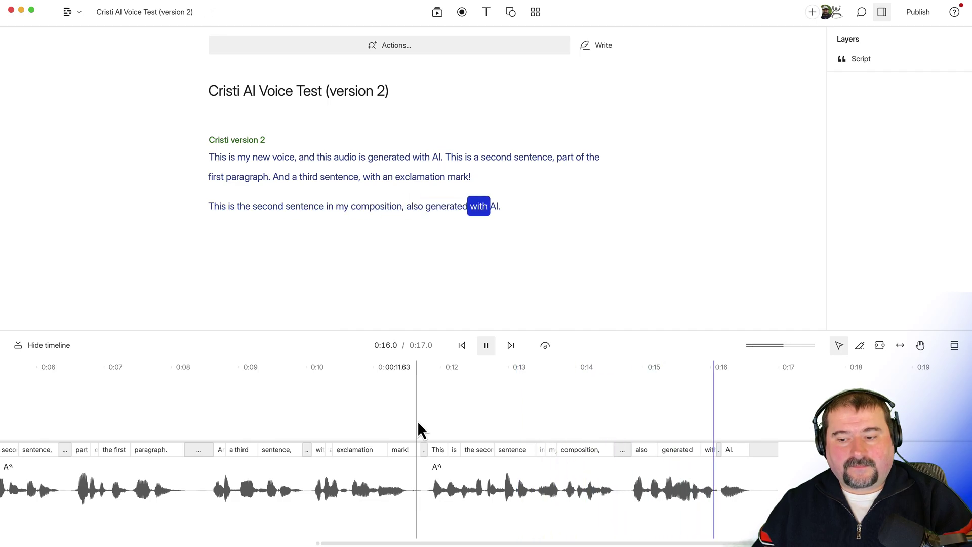
# - Insert a gap of about 1.19 s before the second paragraph by moving its first word "This" later in the timeline
pyautogui.click(478, 506)
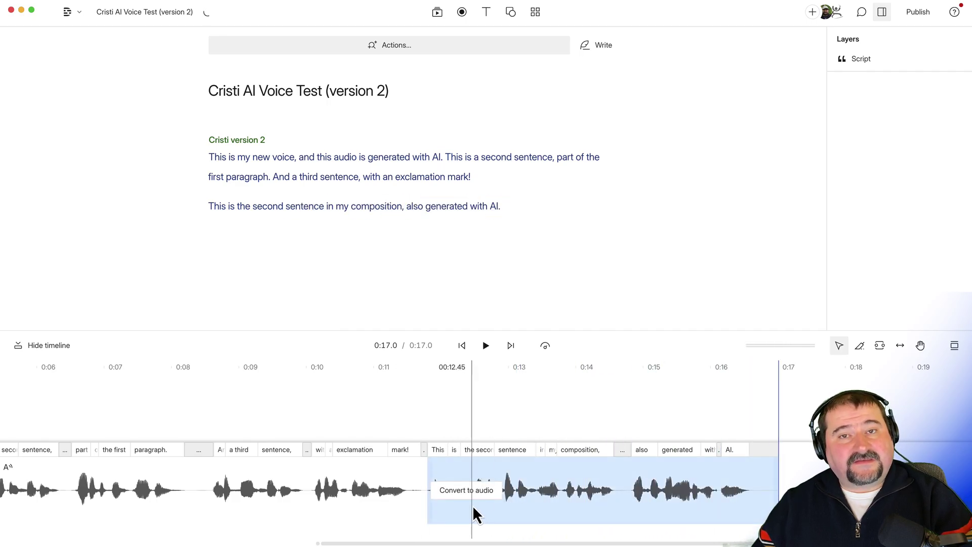
pyautogui.click(464, 489)
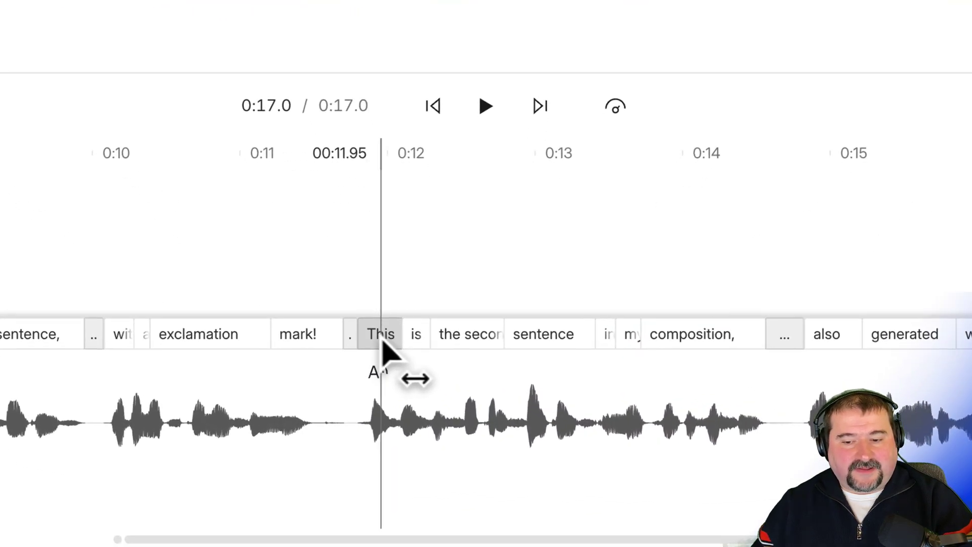
pyautogui.moveTo(385, 345); pyautogui.dragTo(560, 352)
pyautogui.click(407, 485)
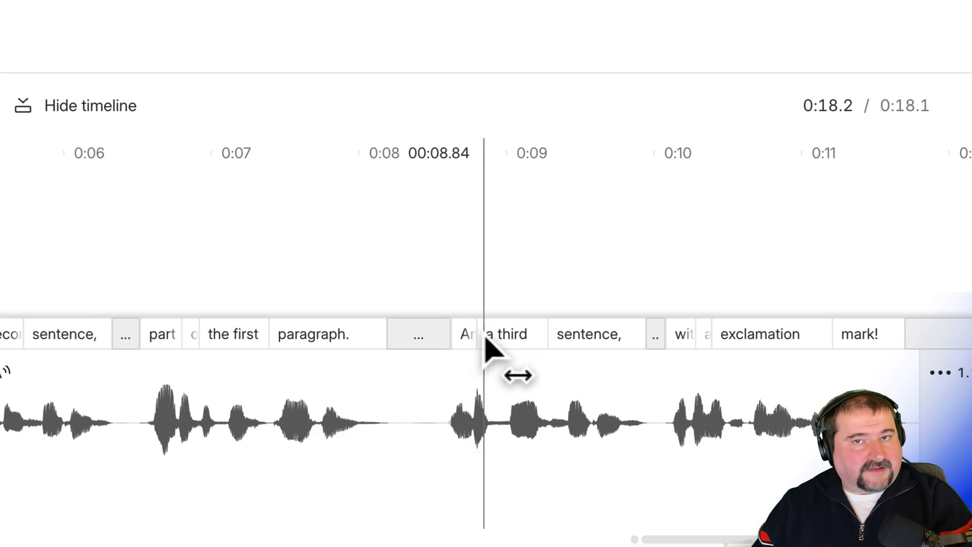
# - Bring the start of the first paragraph's clip into view and open the project's media files, keeping that clip uncovered
pyautogui.click(494, 391)
pyautogui.hscroll(-10, 499, 390)
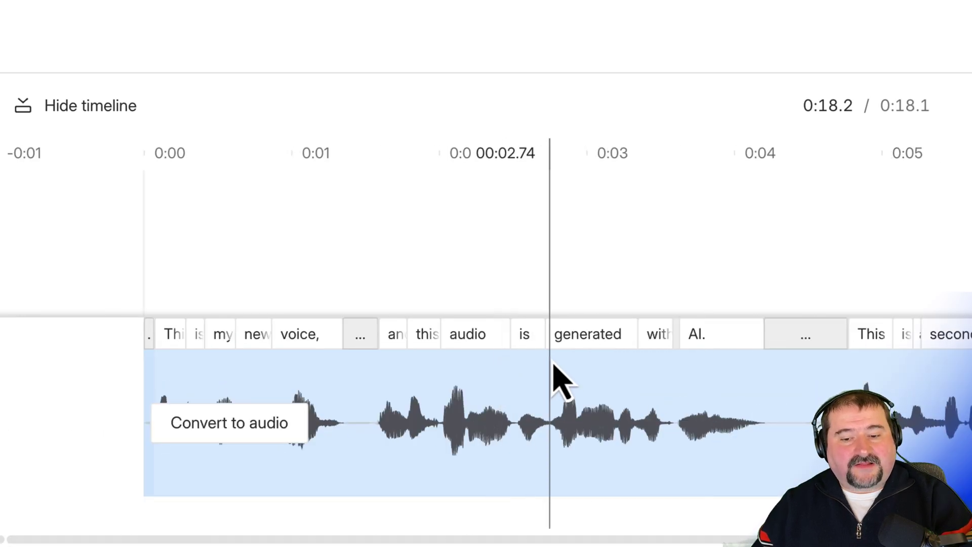
pyautogui.scroll(-3, 604, 400)
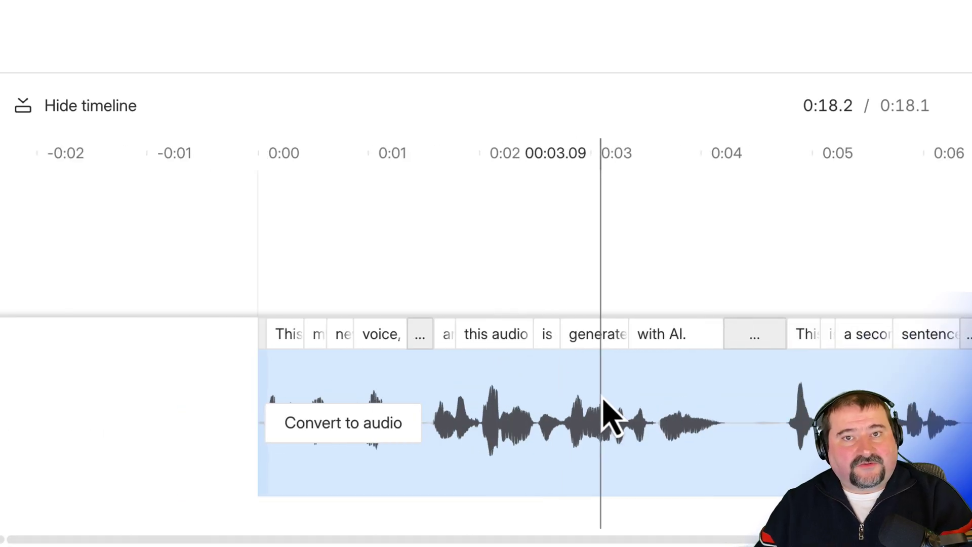
pyautogui.click(437, 12)
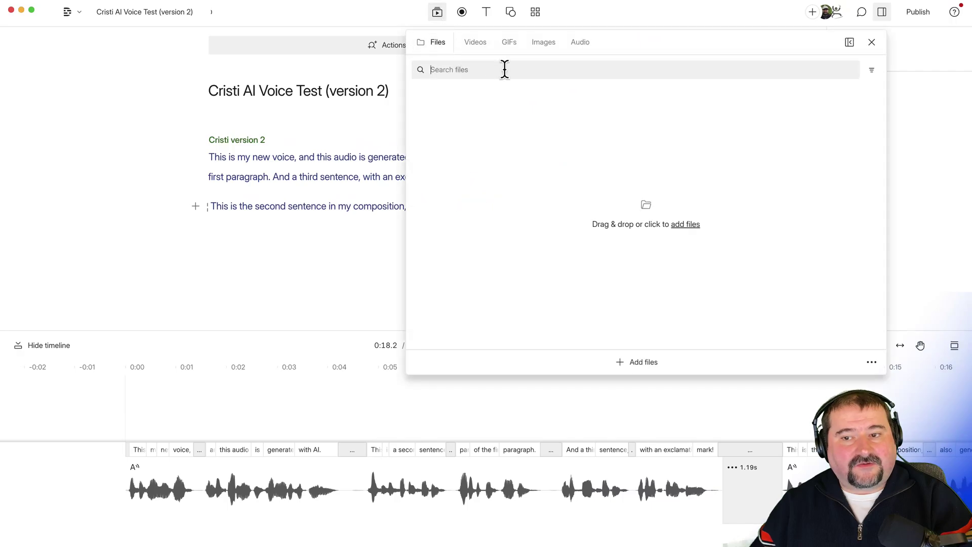
pyautogui.moveTo(670, 50); pyautogui.dragTo(714, 85)
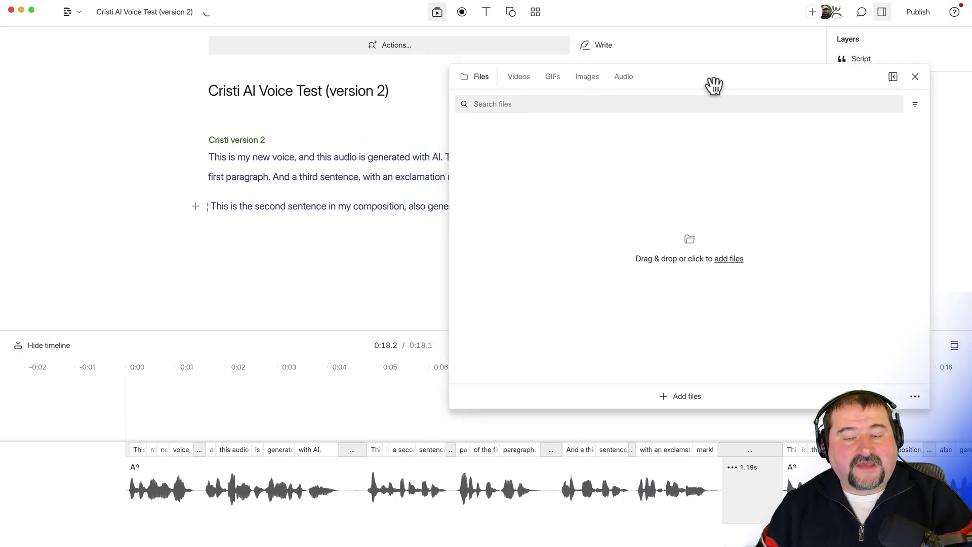
# - Convert the first paragraph's AI speech clip to audio
pyautogui.click(159, 488)
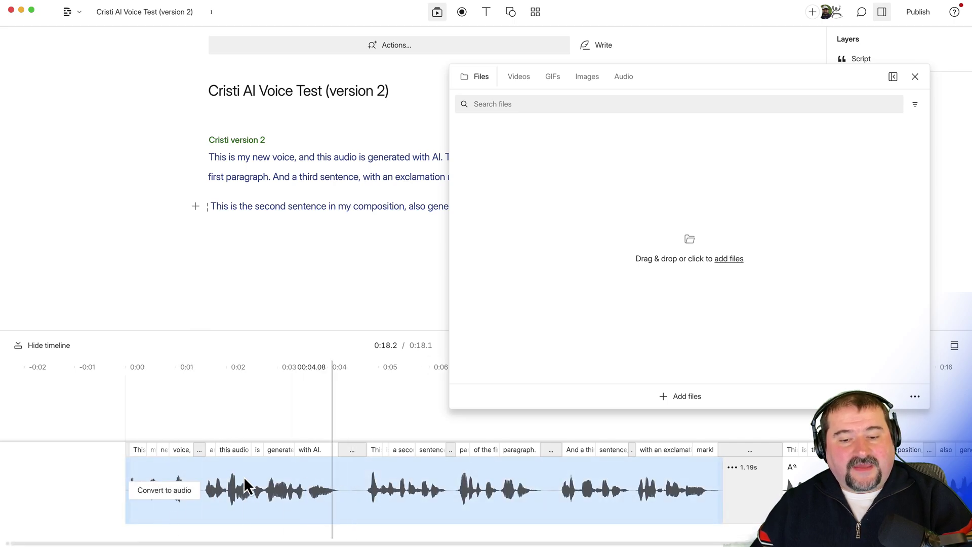
pyautogui.click(53, 486)
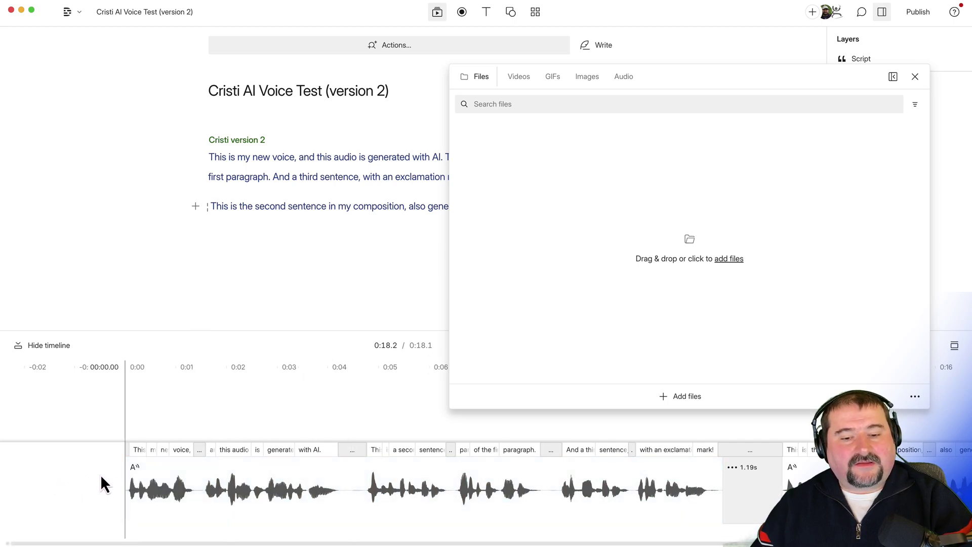
pyautogui.click(139, 476)
pyautogui.click(81, 484)
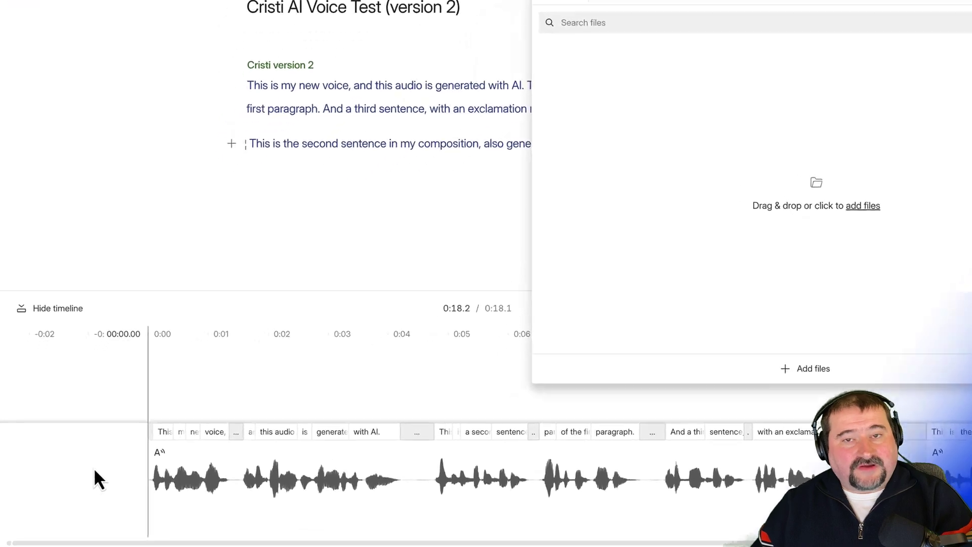
pyautogui.moveTo(299, 464)
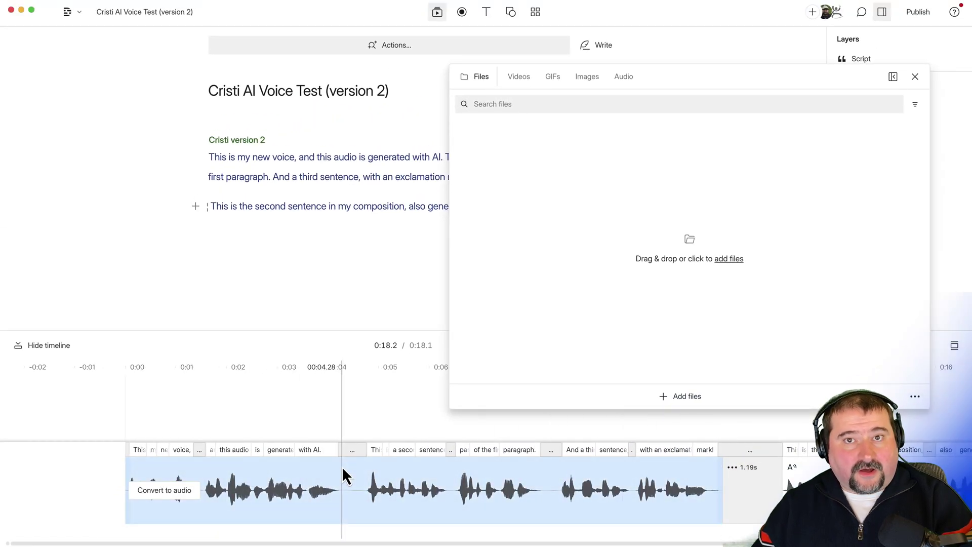
pyautogui.click(179, 490)
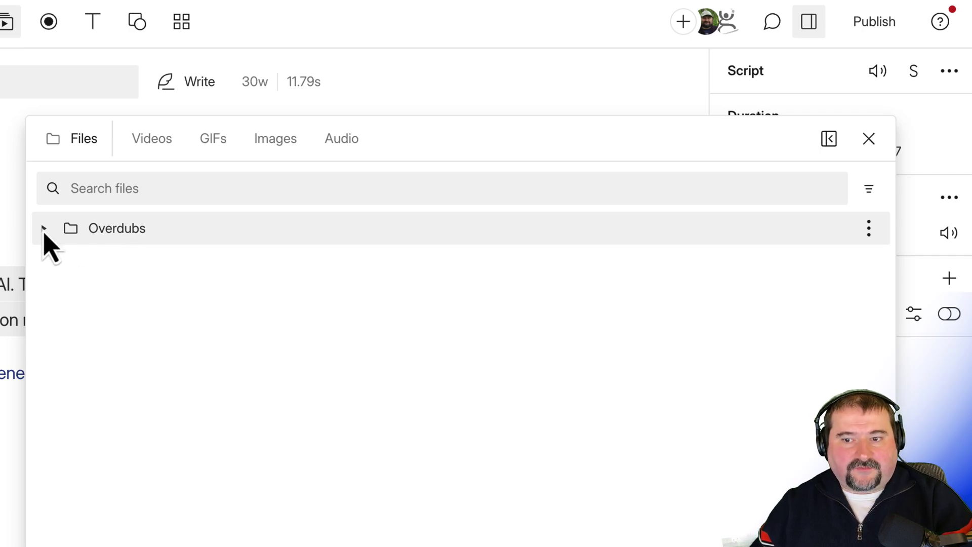
# - Expand the Overdubs folder, view the source media of the first paragraph's clip, and close the project files
pyautogui.click(43, 228)
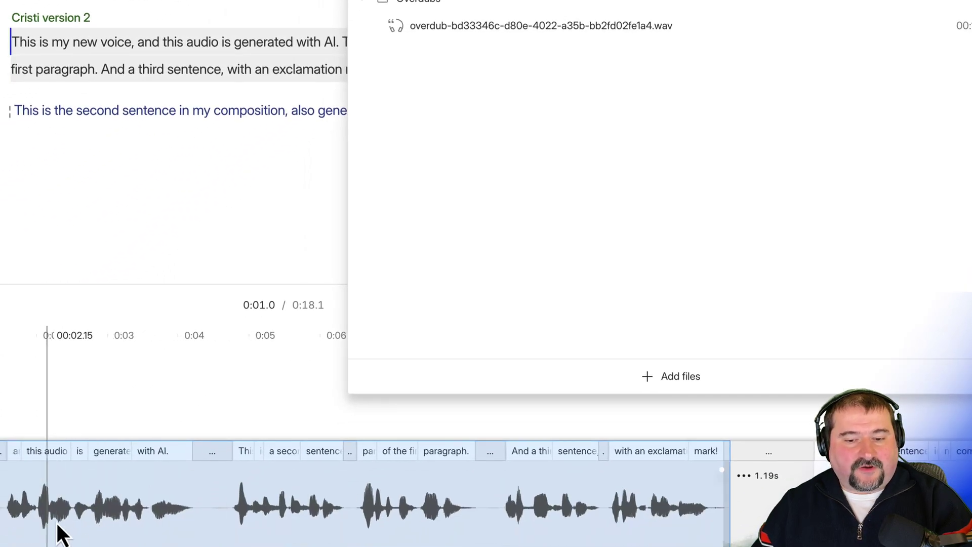
pyautogui.rightClick(50, 512)
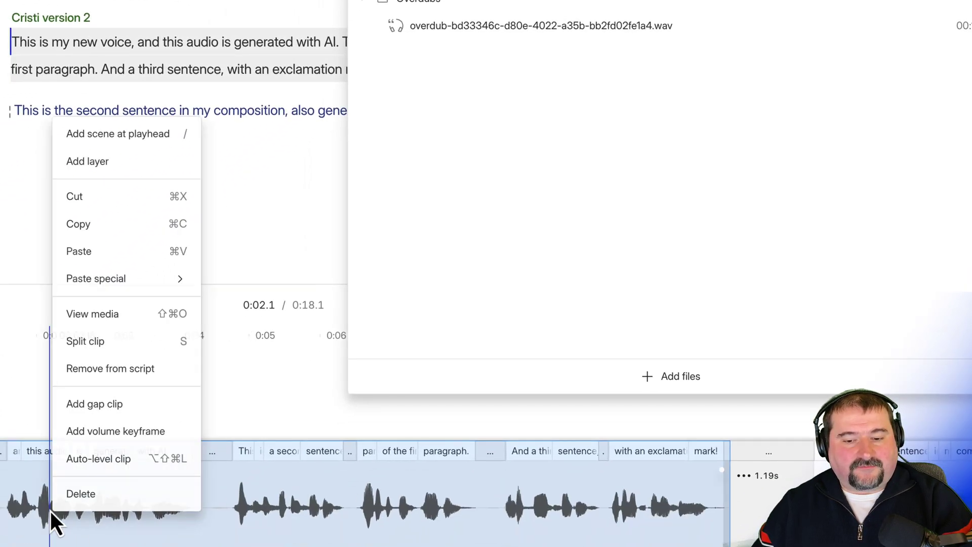
pyautogui.click(114, 317)
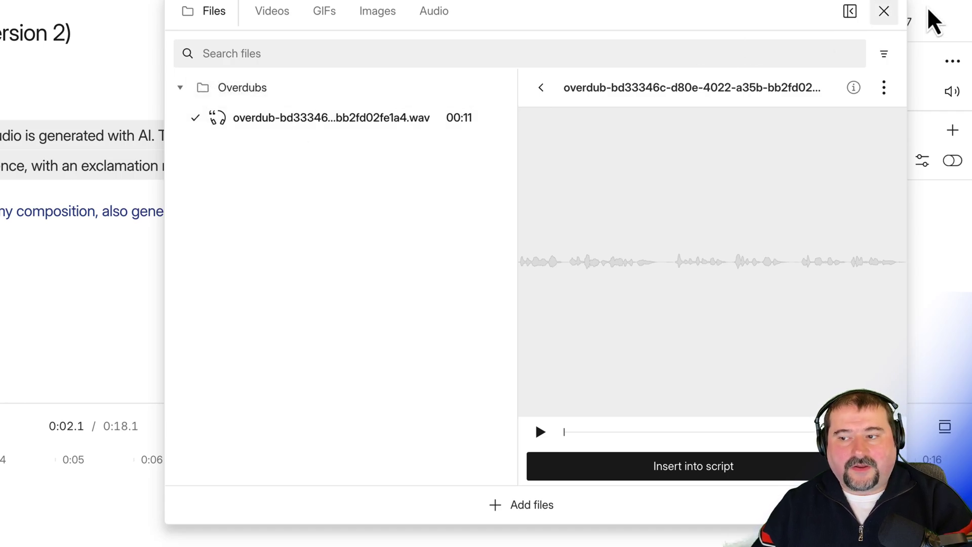
pyautogui.click(883, 16)
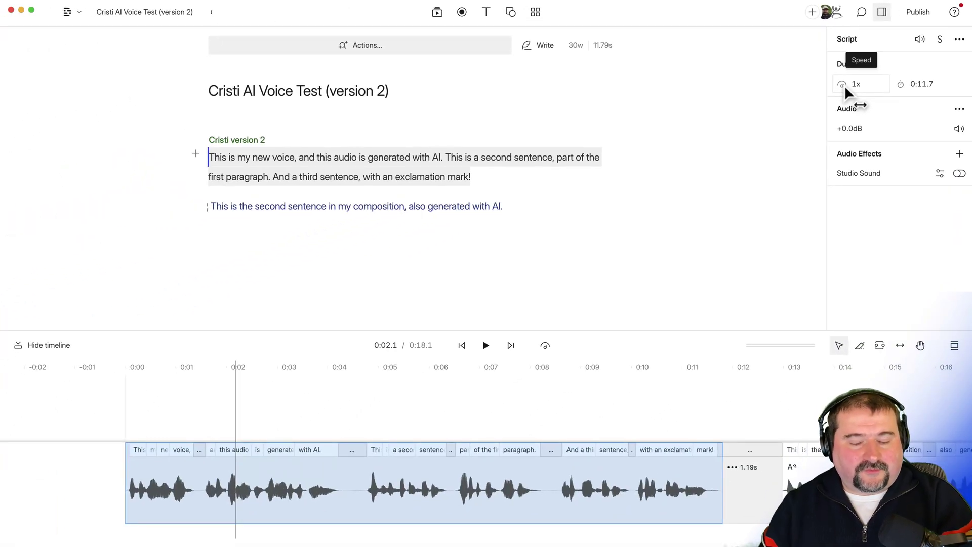
# - Play the converted first sentence and insert a gap of about 1.69 s before "This is a second sentence"
pyautogui.click(114, 473)
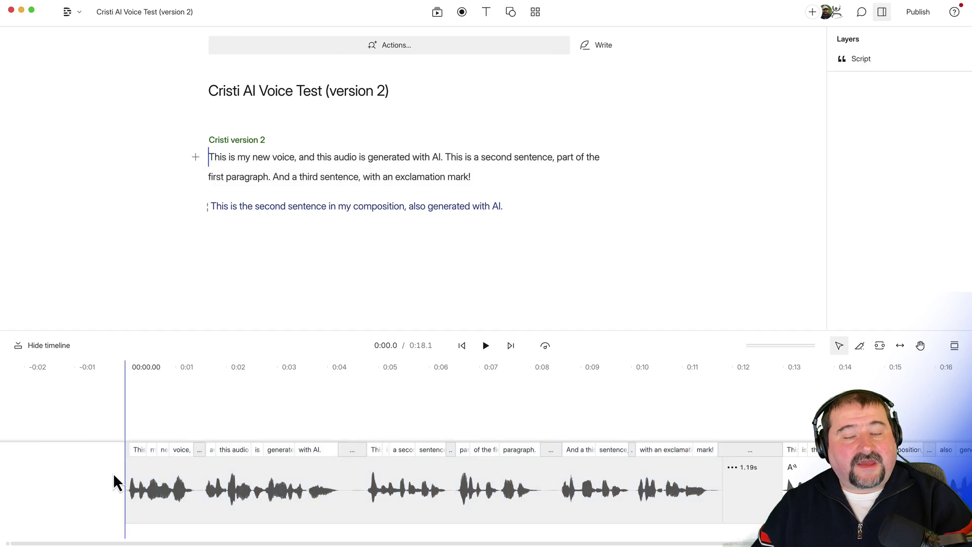
pyautogui.press('space')
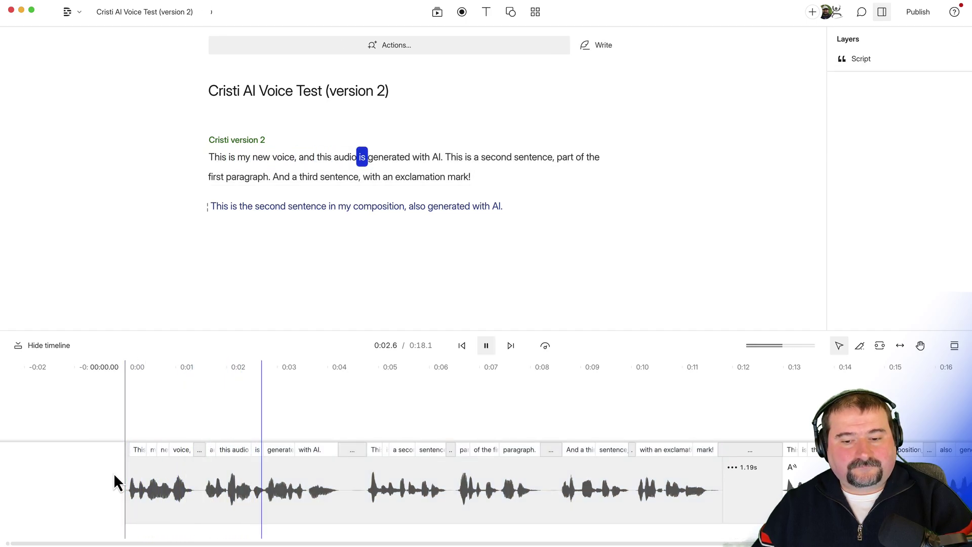
pyautogui.press('space')
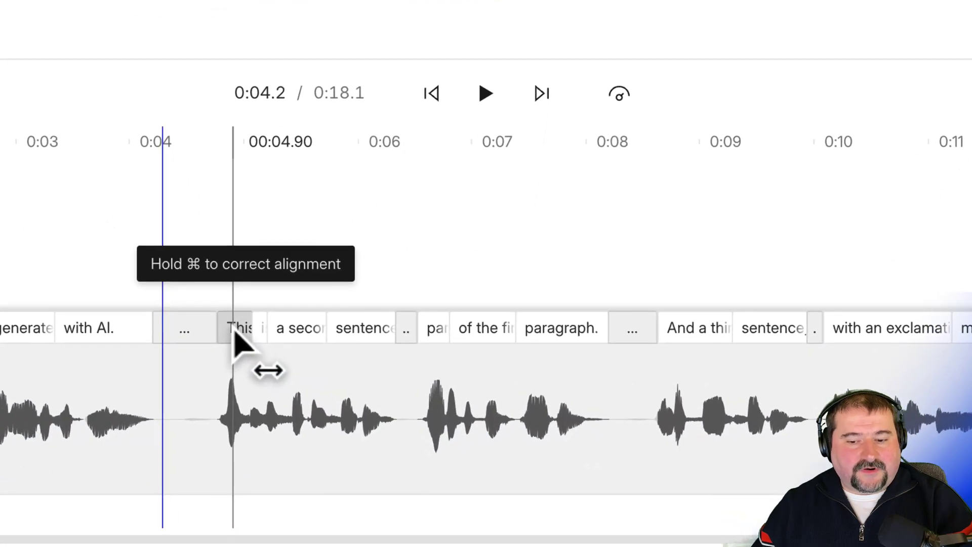
pyautogui.moveTo(234, 332); pyautogui.dragTo(428, 340)
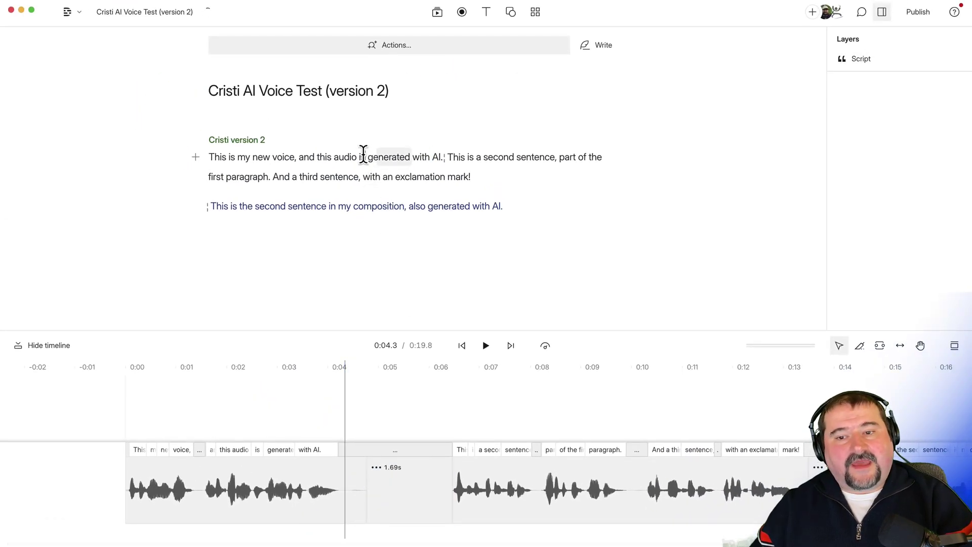
# - Select the word "generated" in the first sentence of the script
pyautogui.click(363, 155)
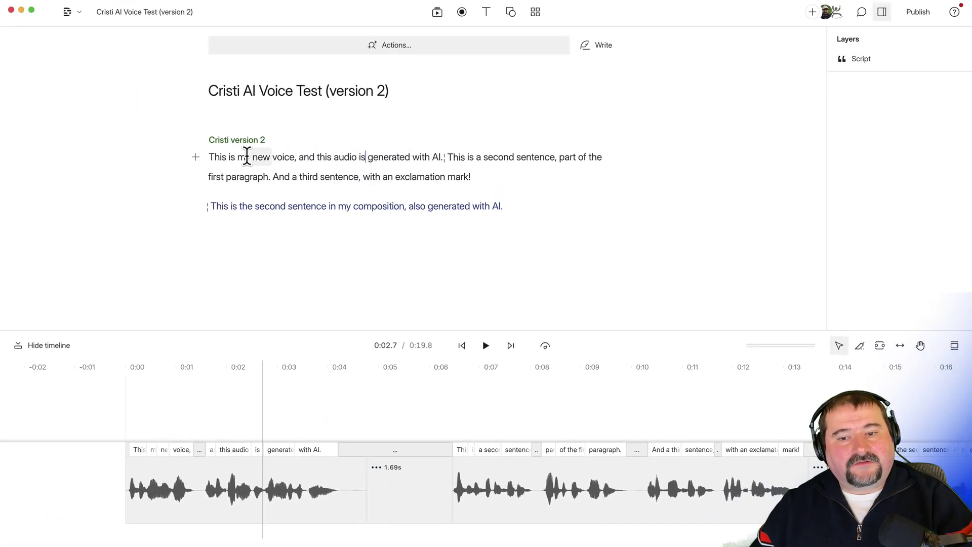
pyautogui.doubleClick(377, 157)
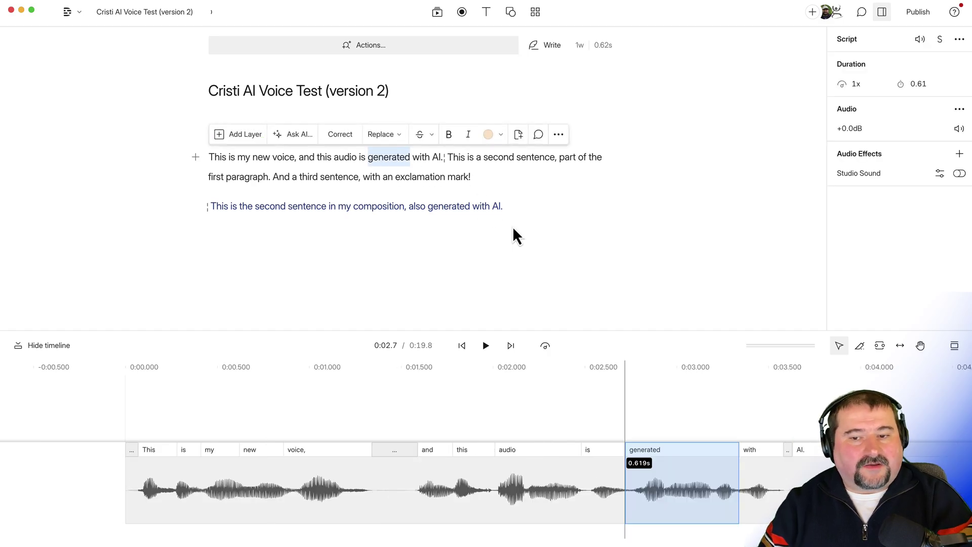